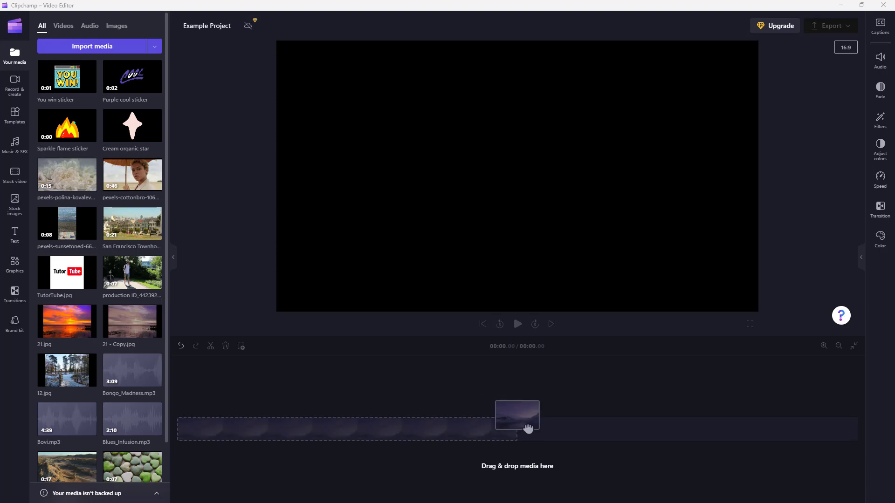
Switch the left sidebar from Your media to the Graphics library.
click(15, 269)
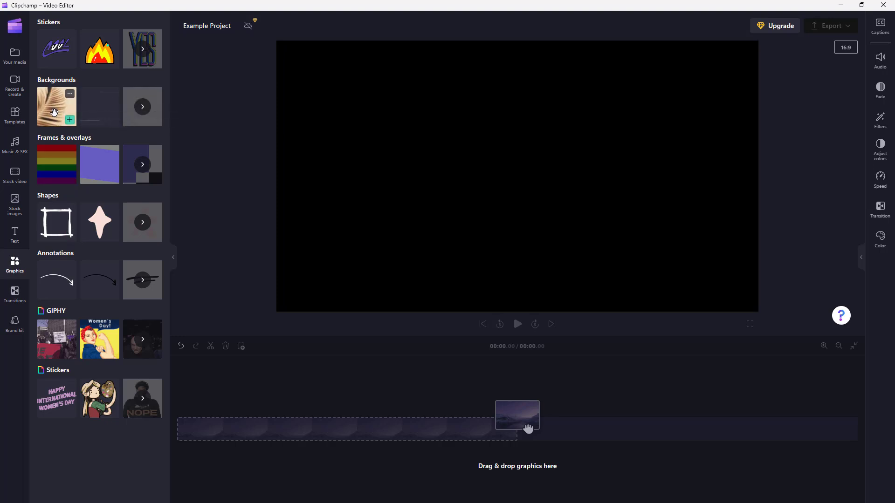
Add the Organic sepia palm tree shadow background to the timeline and preview it.
drag(56, 107, 231, 426)
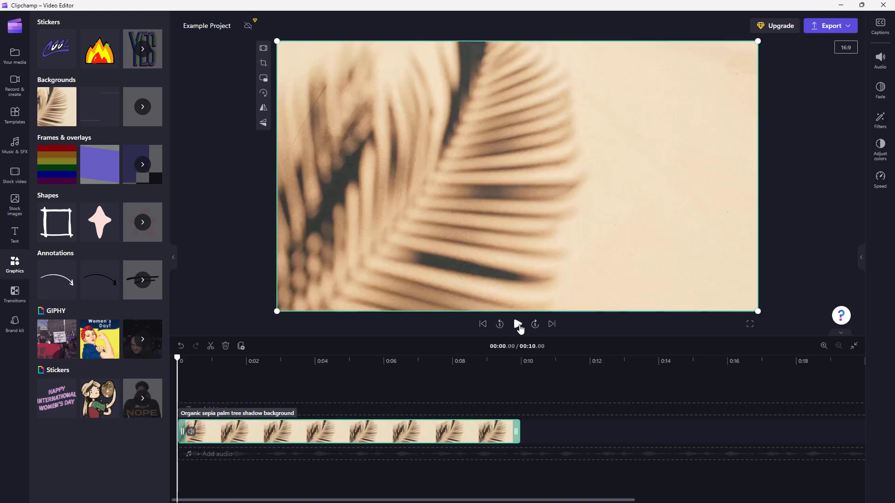
click(519, 325)
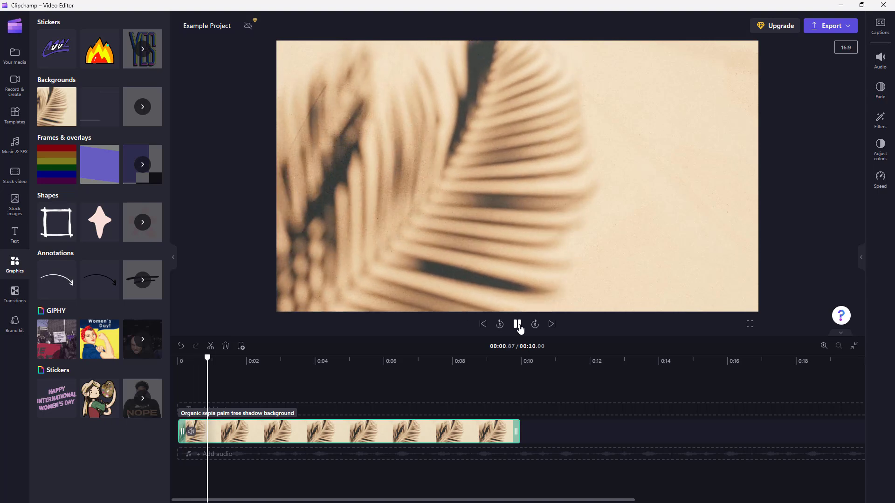
click(517, 324)
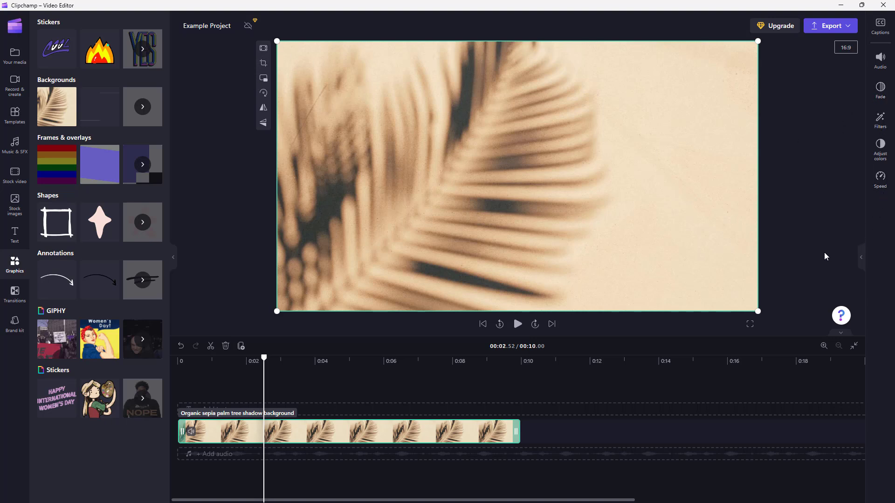
Try the Sparkle flame sticker above the background, then delete it.
drag(99, 49, 297, 417)
click(333, 376)
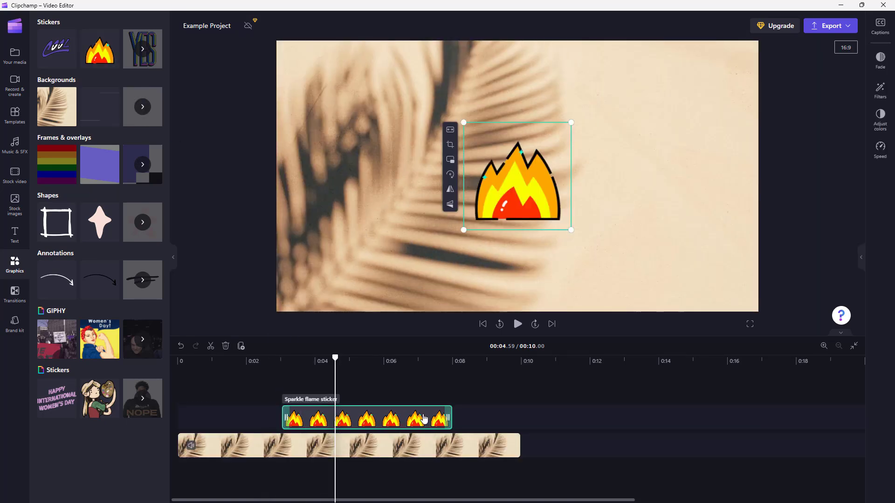
key(Delete)
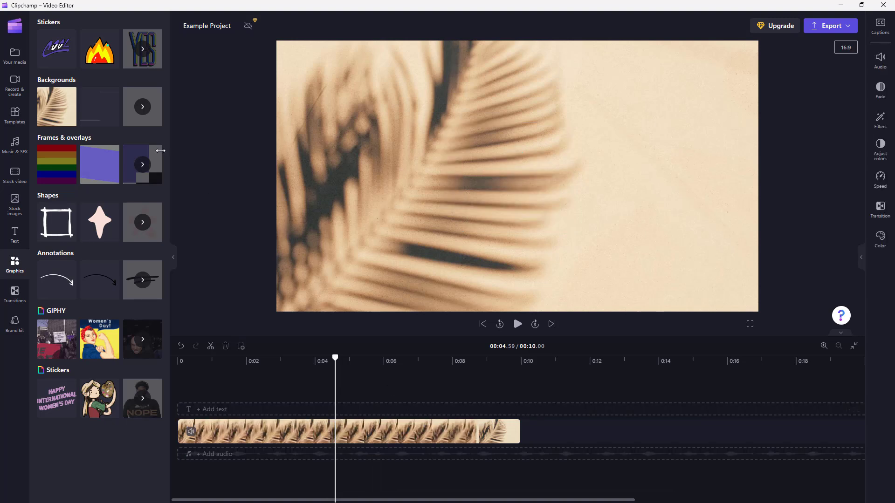
click(141, 108)
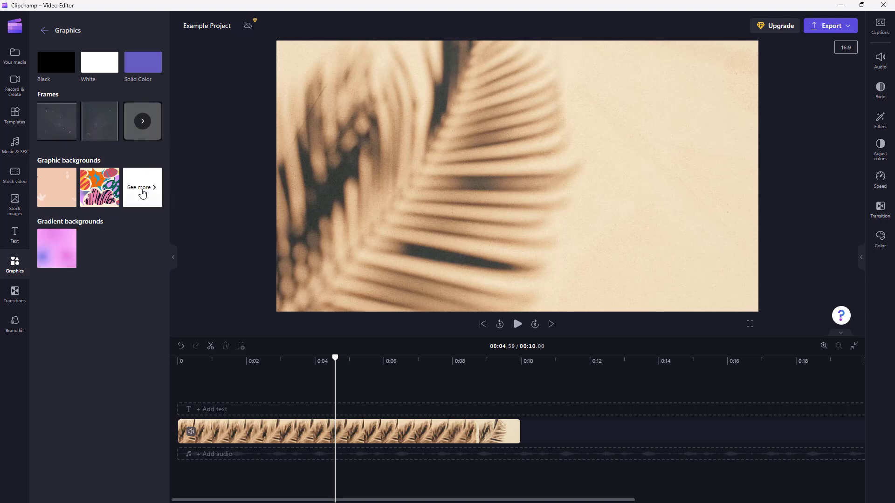
Add the Pink radial gradient background after the palm clip.
click(147, 193)
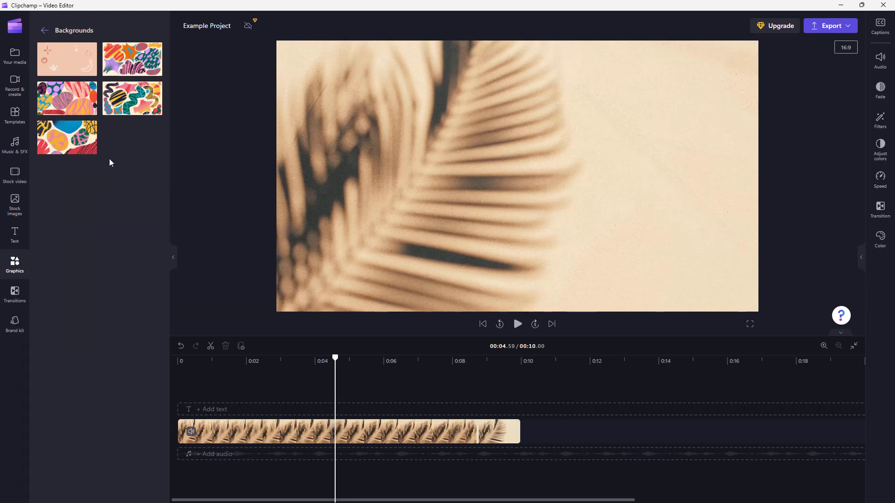
click(44, 38)
drag(65, 252, 553, 433)
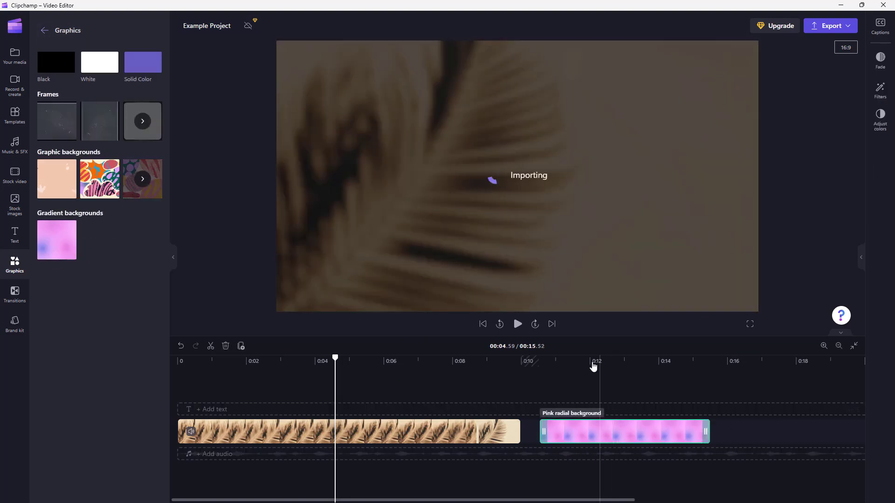
click(592, 361)
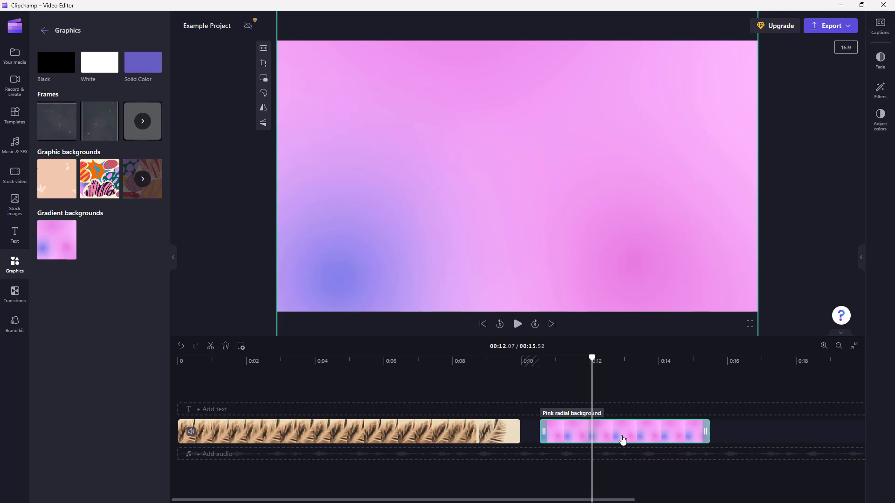
Warm up and raise the contrast of the Pink radial clip, then add a Vintage film frame above.
click(879, 121)
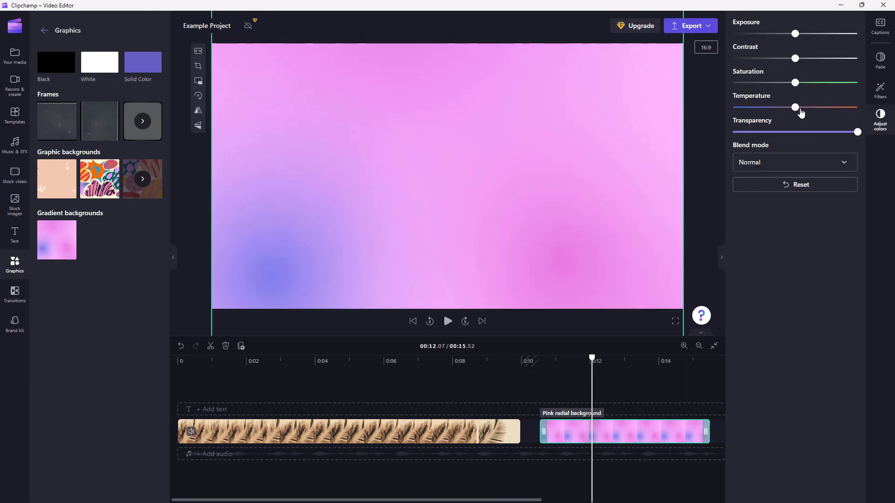
drag(826, 106, 729, 89)
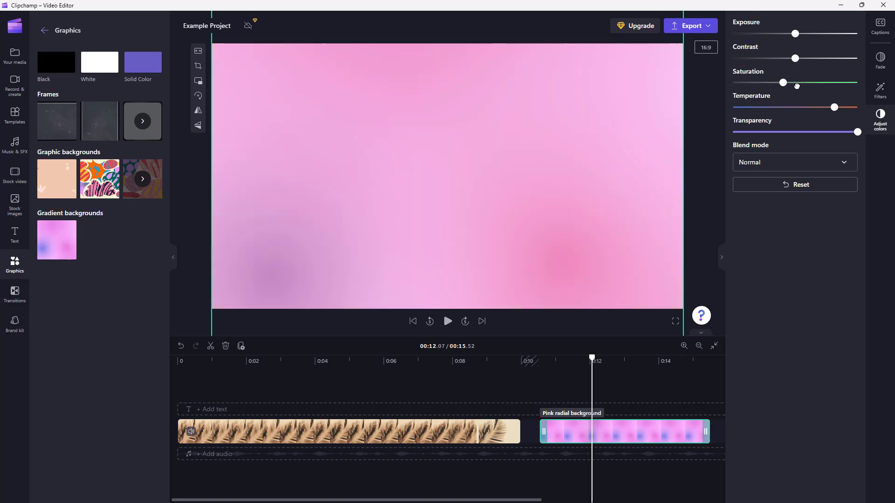
drag(797, 57, 832, 62)
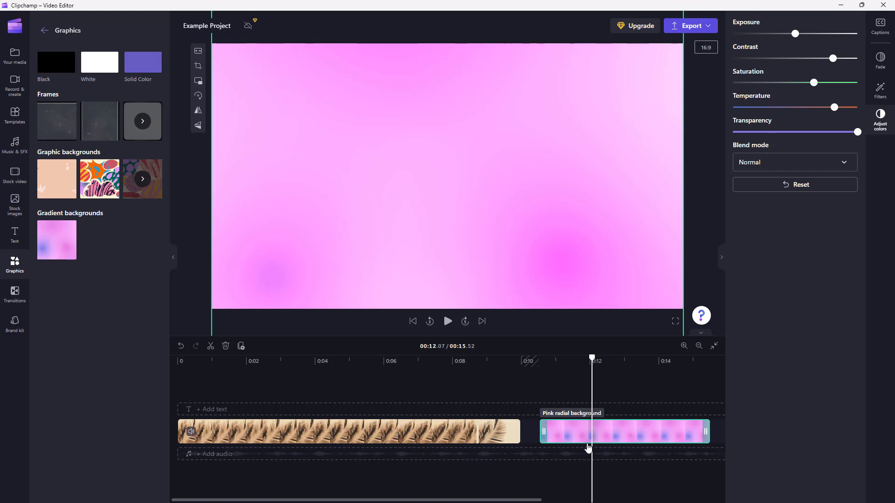
drag(57, 112, 467, 406)
click(496, 362)
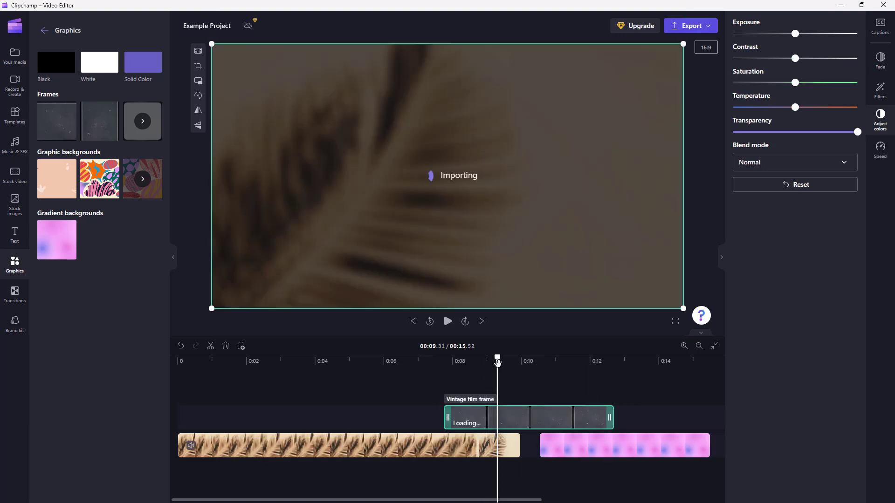
Shift the Vintage film frame earlier over the palm clip, then delete every clip.
mouse_move(497, 361)
mouse_down()
mouse_move(522, 361)
mouse_move(495, 362)
mouse_up()
drag(508, 417, 450, 377)
click(441, 361)
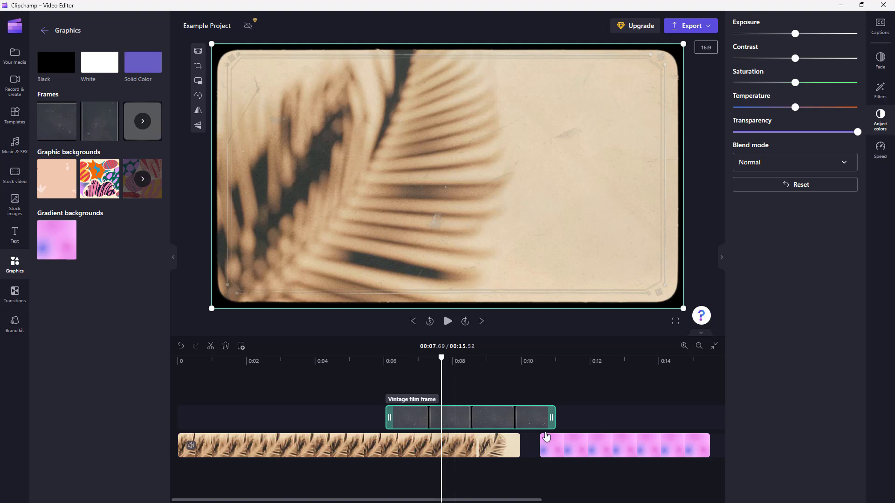
key(ctrl+a)
key(Delete)
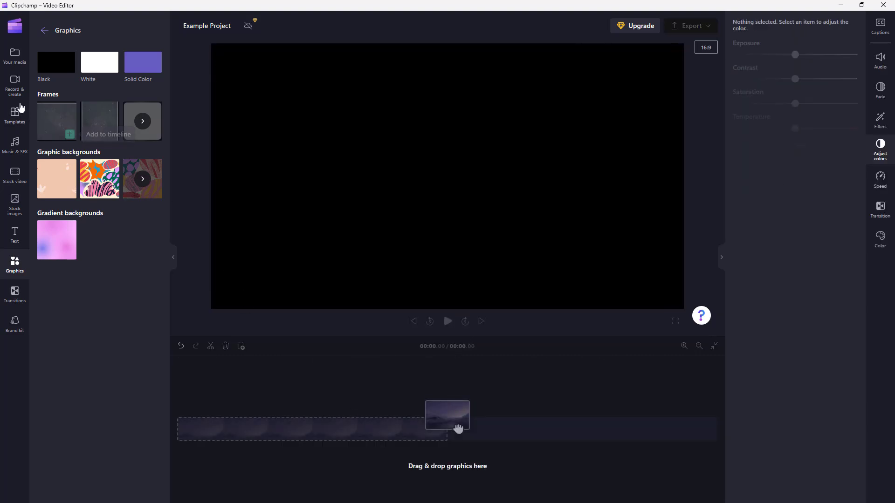
click(45, 30)
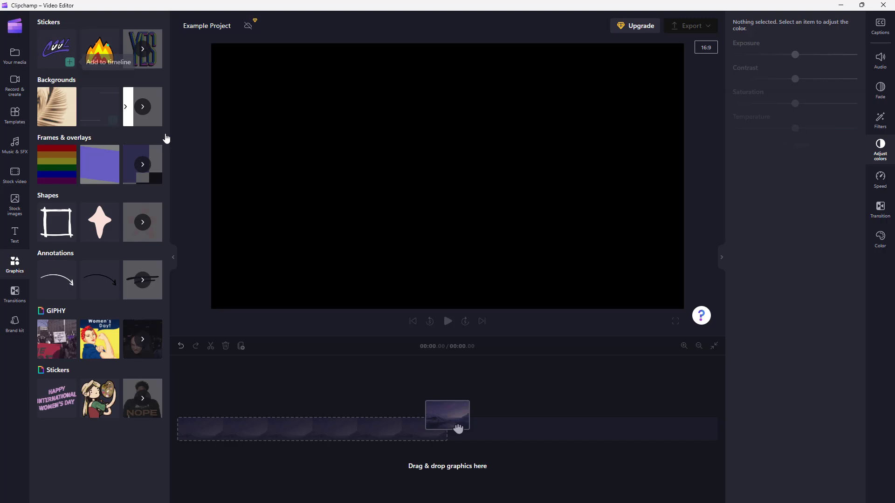
mouse_move(115, 124)
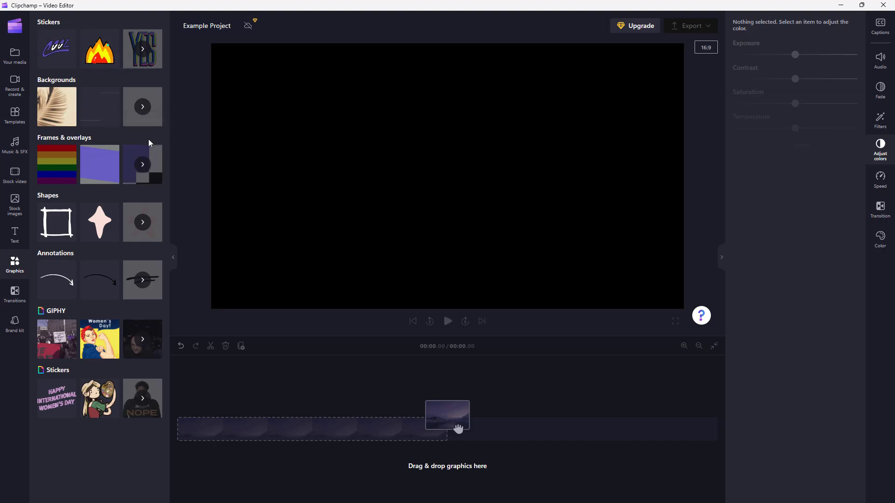
click(16, 58)
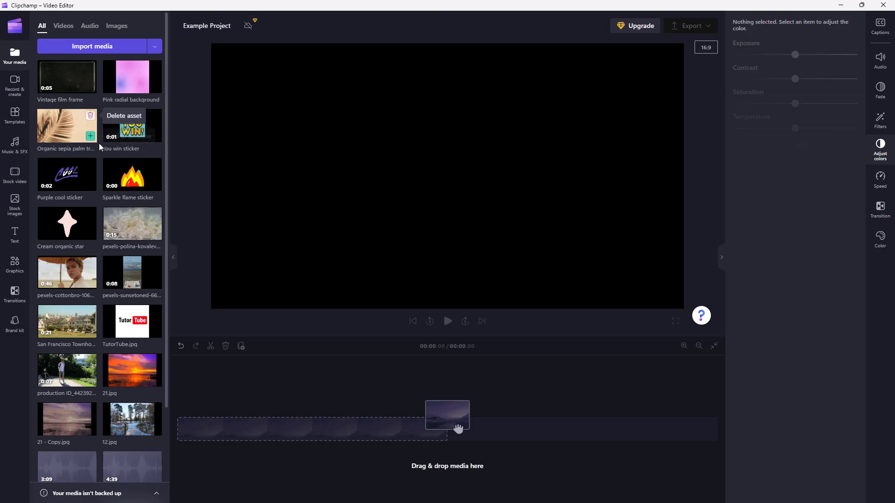
drag(458, 428, 308, 428)
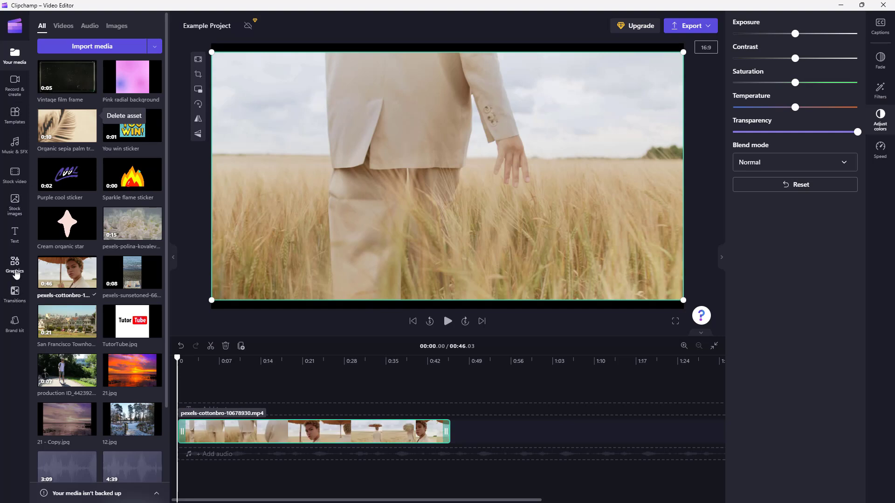
click(15, 265)
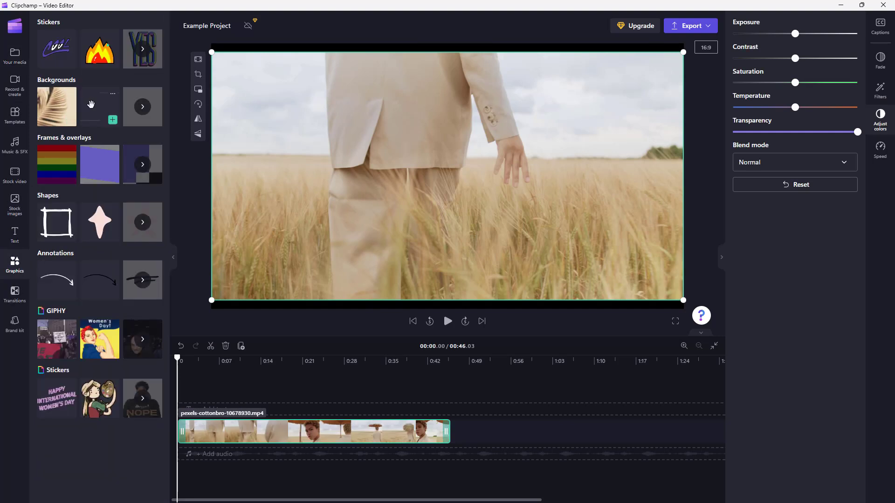
click(142, 106)
drag(55, 122, 236, 406)
click(235, 362)
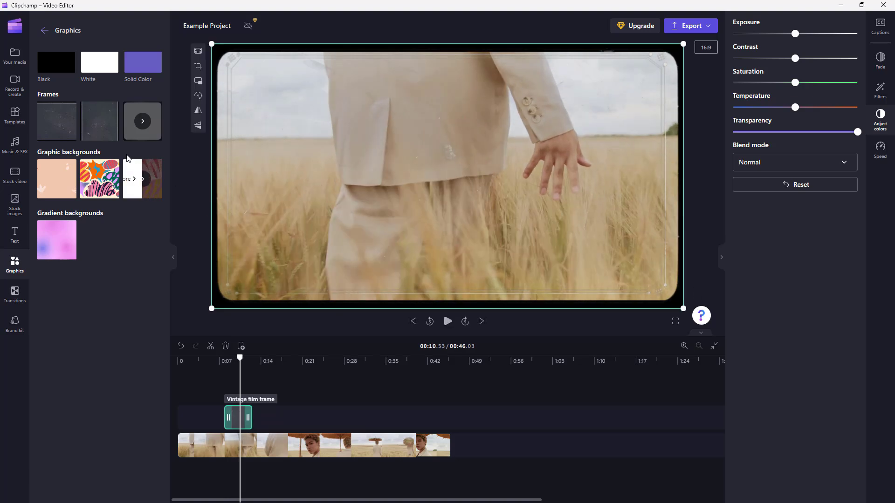
click(393, 473)
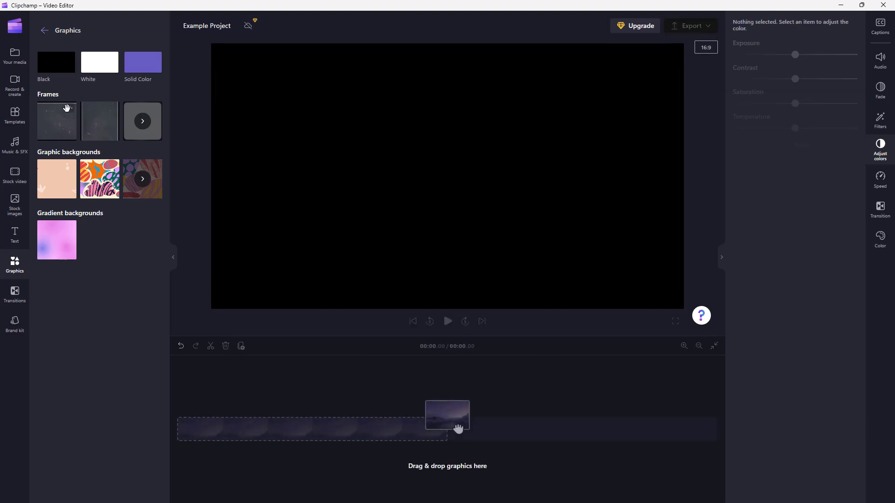
Add the black solid-colour background and try yellow, orange and purple swatches on it.
drag(44, 62, 238, 436)
click(312, 360)
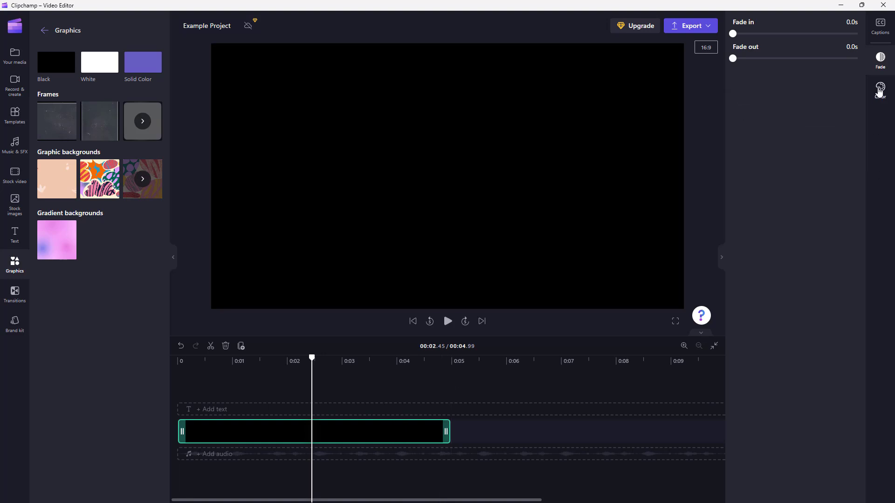
click(880, 92)
click(752, 91)
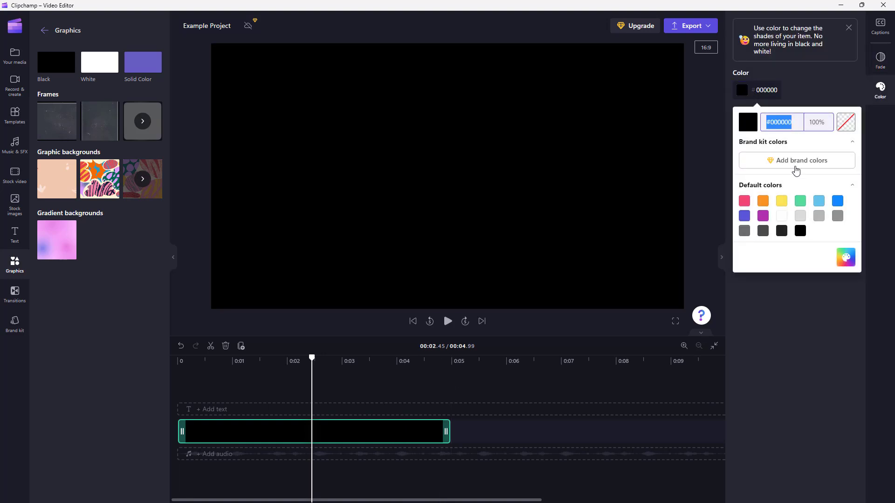
click(784, 209)
click(781, 205)
click(763, 201)
click(762, 216)
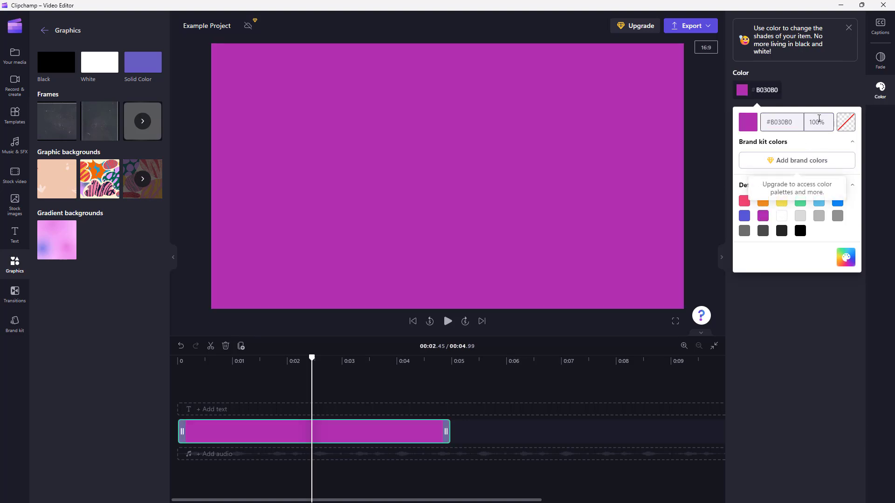
Toggle the colour's transparency, then pick pale green #BDDB9F in the custom picker.
drag(797, 123, 764, 122)
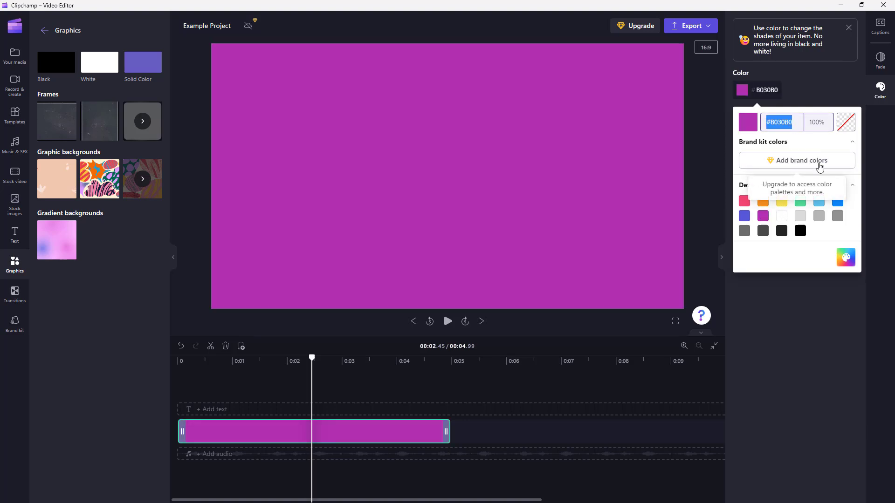
click(845, 126)
click(845, 126)
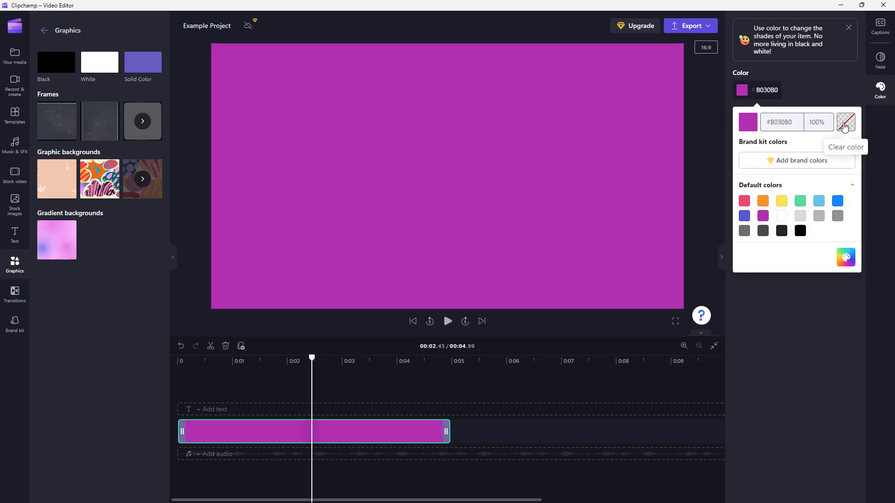
click(844, 126)
click(845, 126)
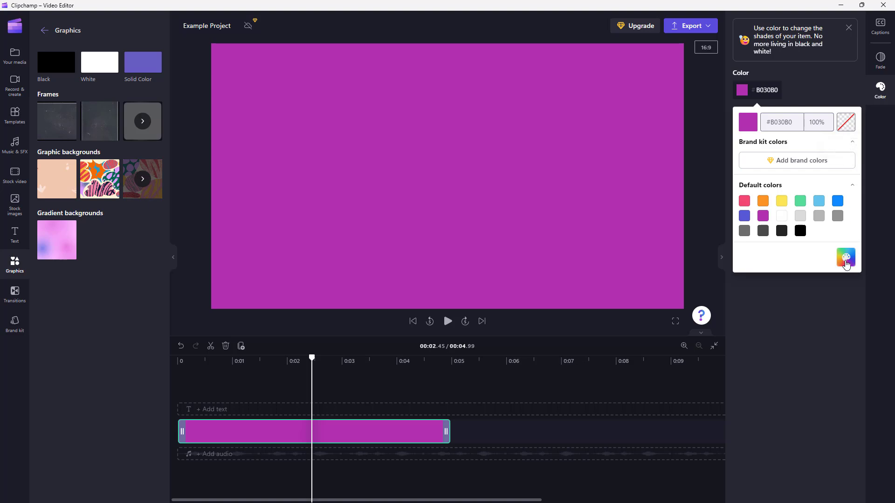
click(845, 259)
drag(791, 190, 810, 174)
mouse_move(792, 222)
mouse_down()
mouse_move(769, 222)
mouse_move(771, 148)
mouse_move(797, 166)
mouse_move(771, 148)
mouse_up()
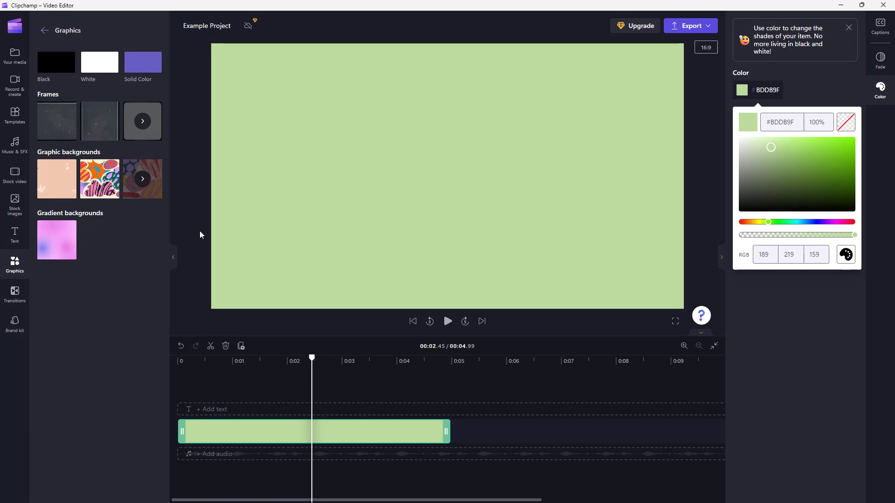
click(256, 402)
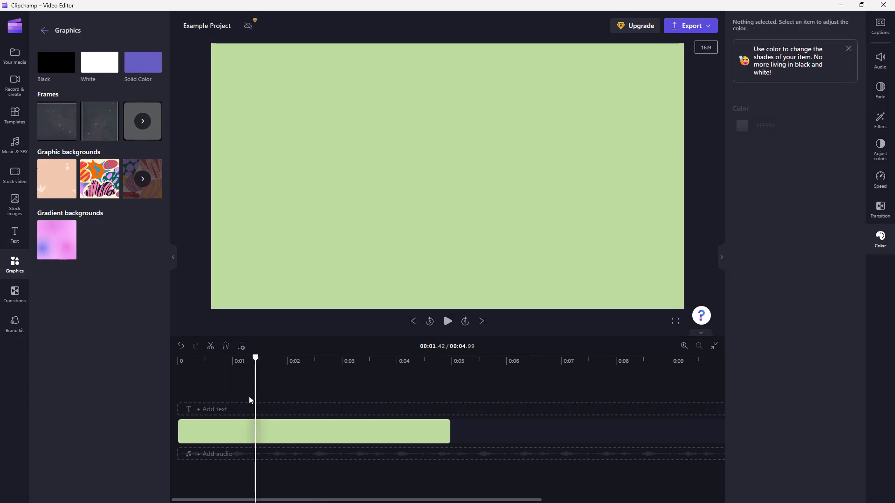
Nudge the green clip along its track and place the flower footage beneath it.
drag(220, 431, 216, 391)
drag(249, 429, 254, 430)
click(15, 55)
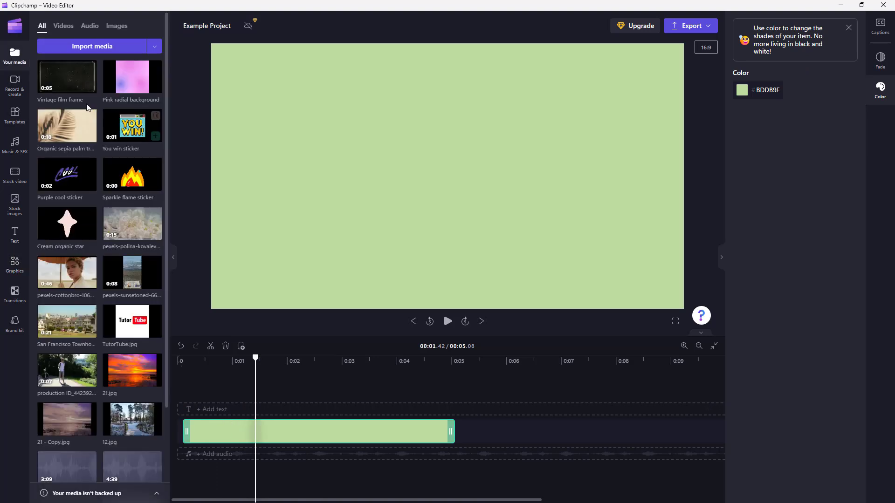
drag(132, 224, 188, 448)
Set the green clip's opacity to 50% so the flowers show through.
click(245, 416)
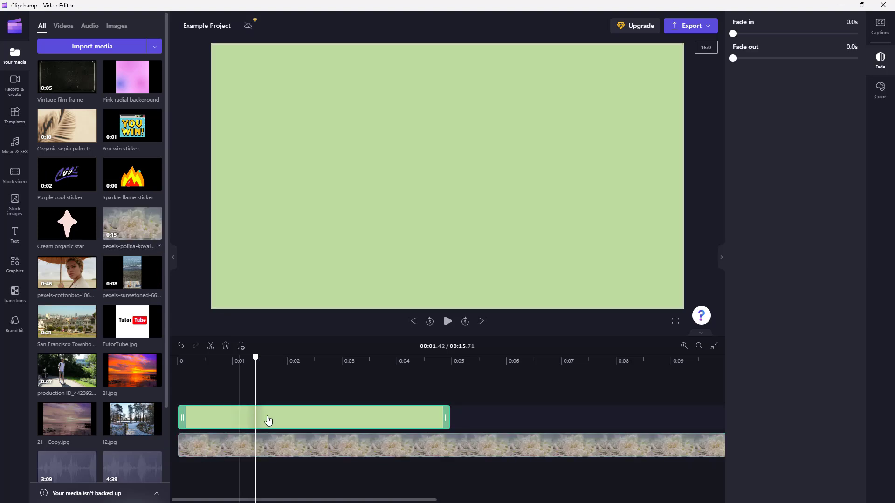
click(874, 98)
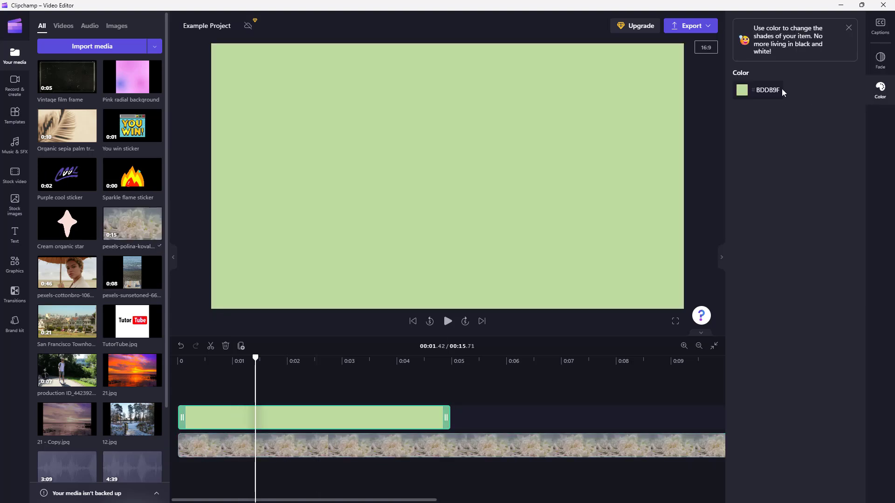
click(747, 89)
click(823, 123)
click(846, 122)
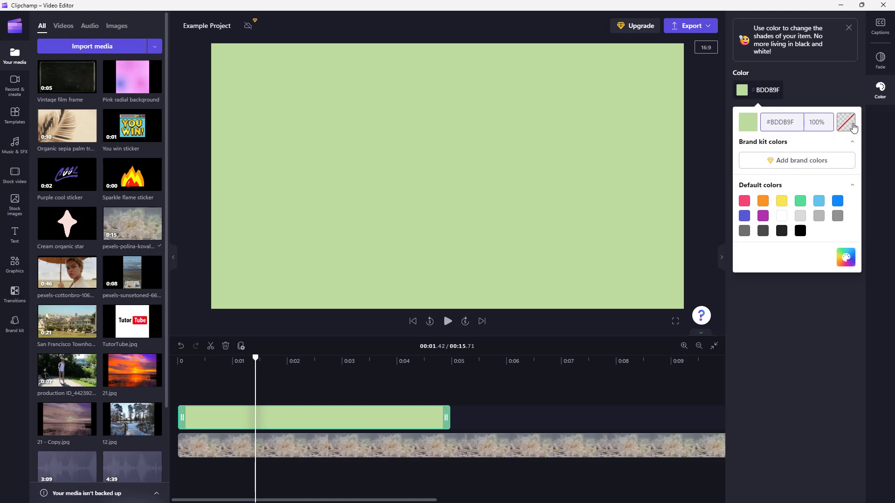
click(846, 122)
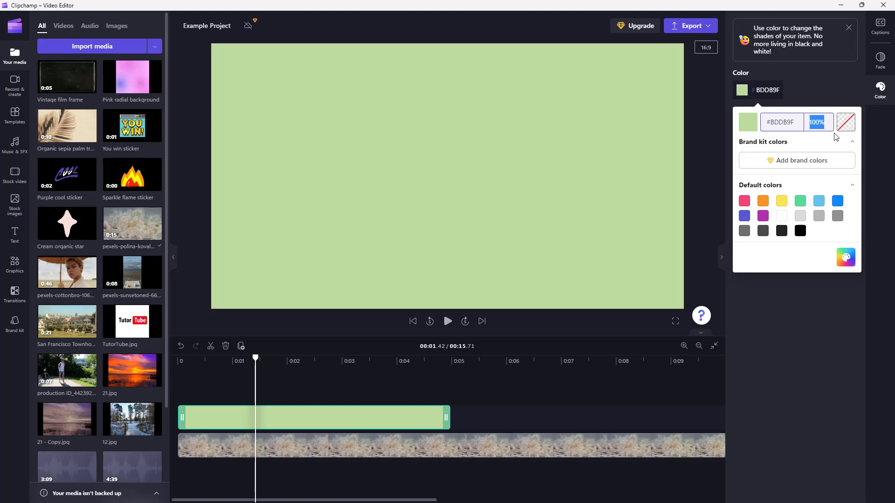
key(Return)
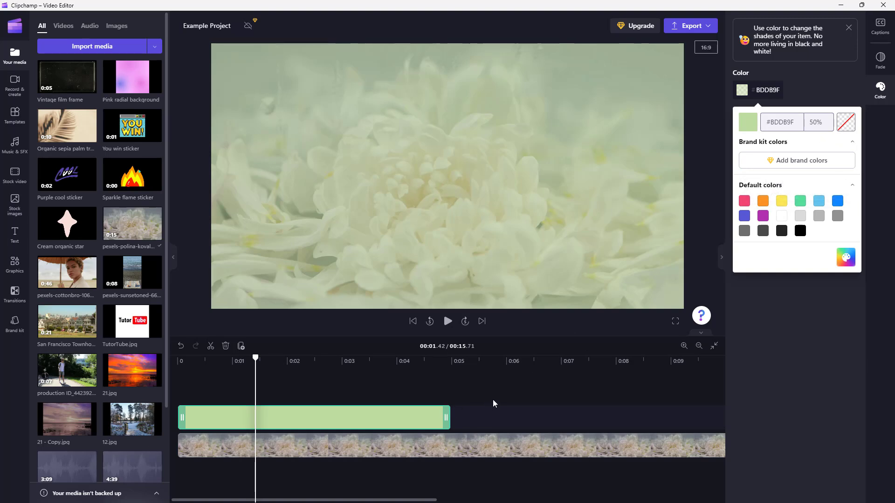
click(18, 122)
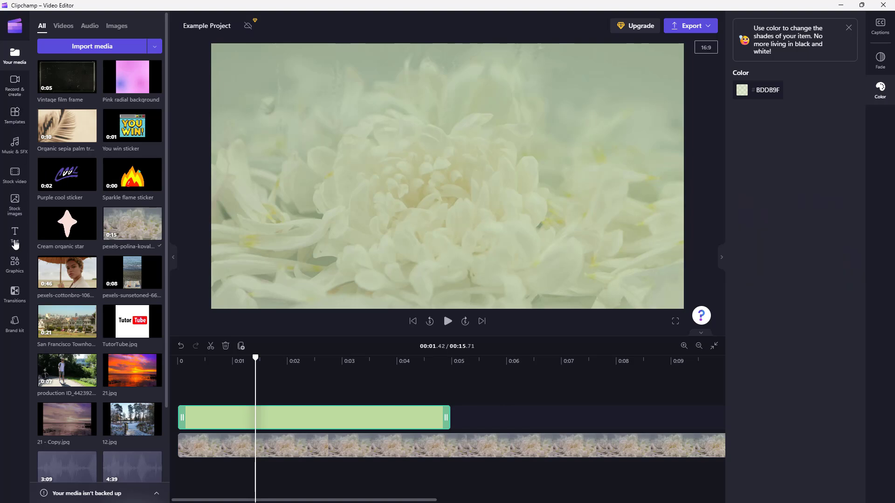
click(15, 263)
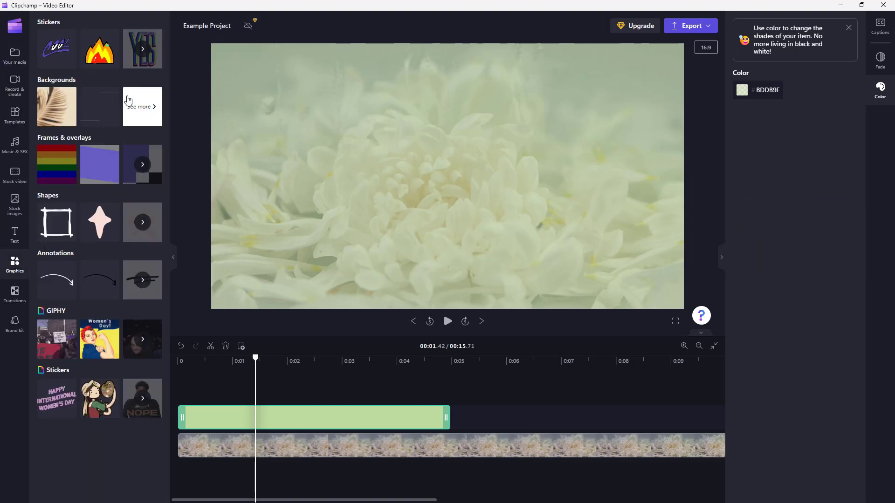
Add a purple Solid Color background clip after the green clip.
click(141, 103)
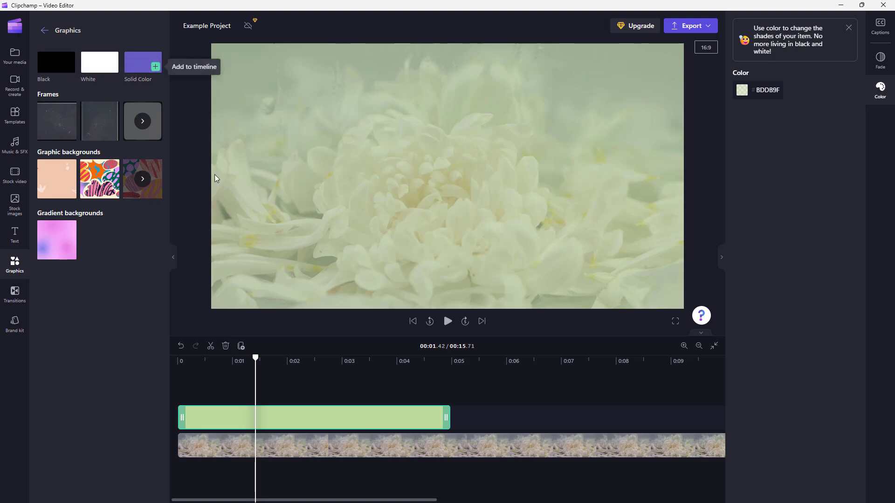
drag(135, 66, 503, 420)
click(551, 360)
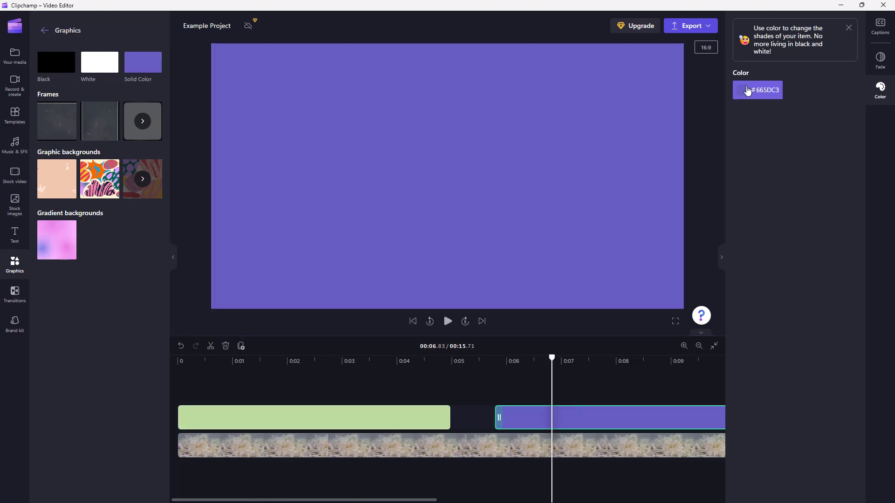
click(390, 370)
Move the purple #665DC3 clip onto a new track above the green clip, overlapping 0:03–0:08.
mouse_move(55, 63)
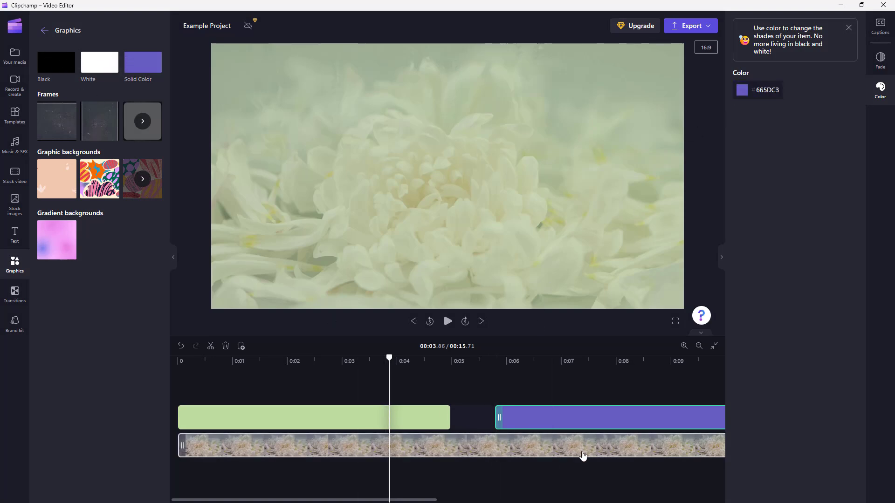
click(564, 366)
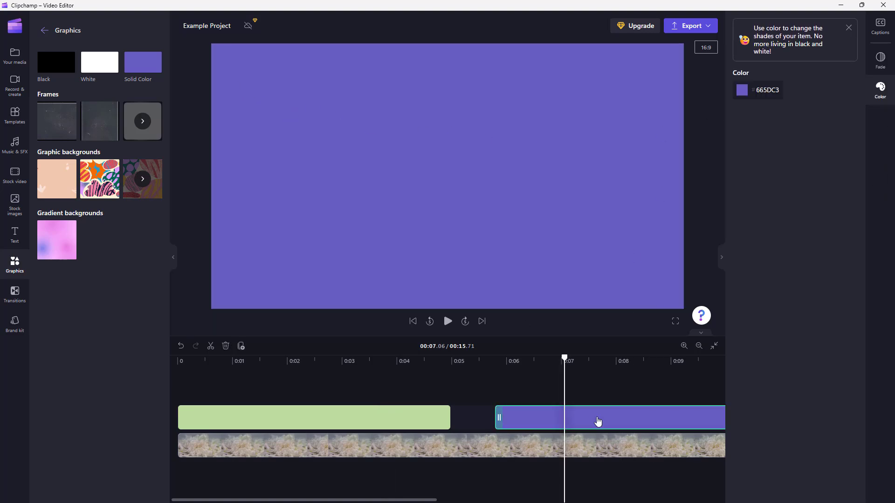
drag(599, 422, 489, 410)
click(318, 363)
click(346, 409)
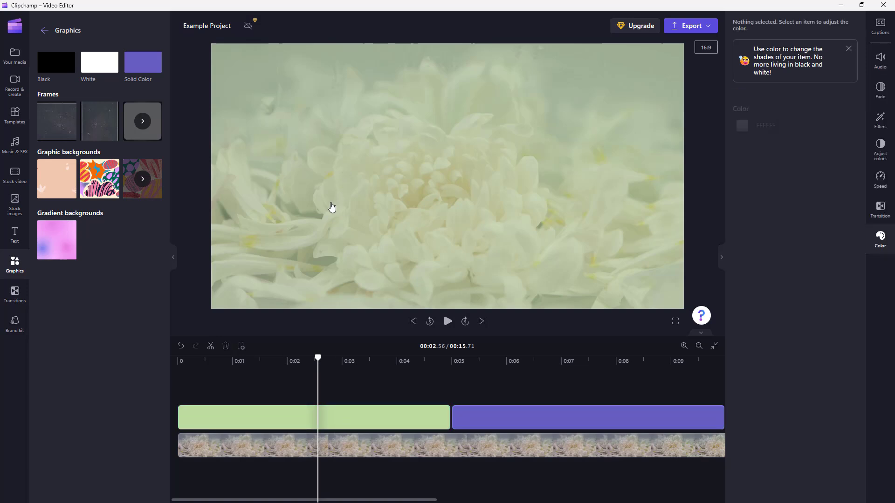
click(508, 376)
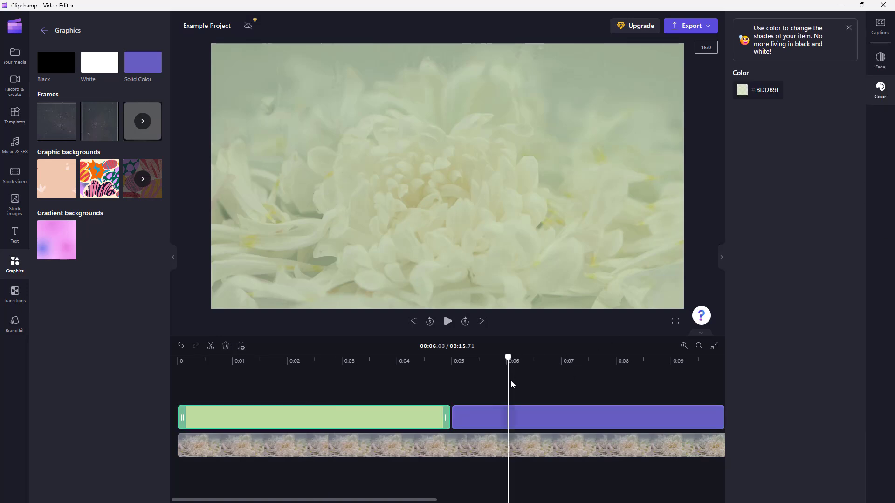
click(479, 410)
drag(479, 410, 410, 376)
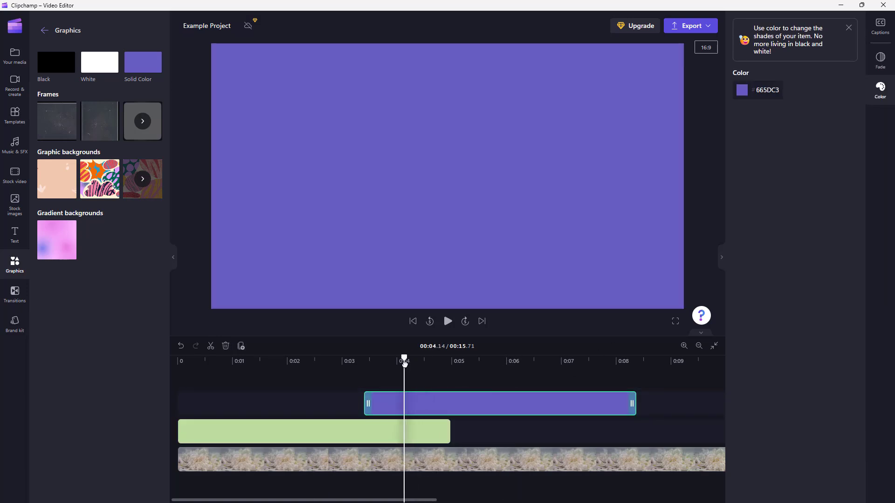
click(745, 91)
click(823, 125)
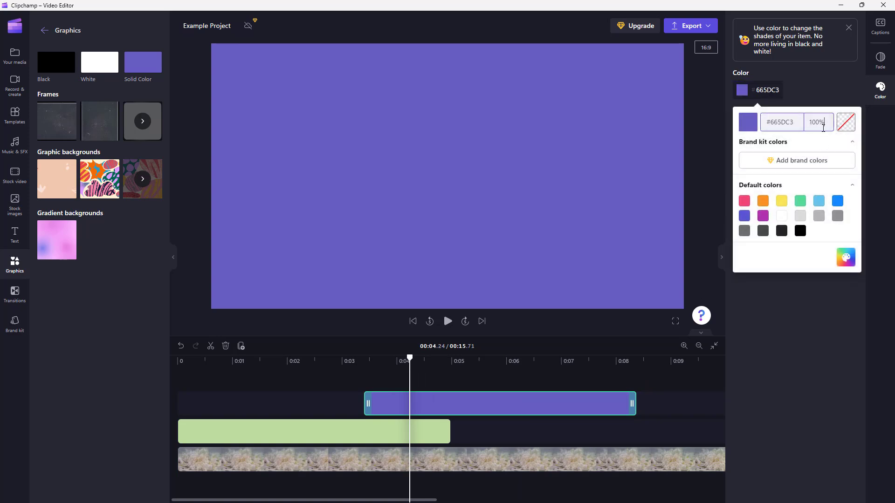